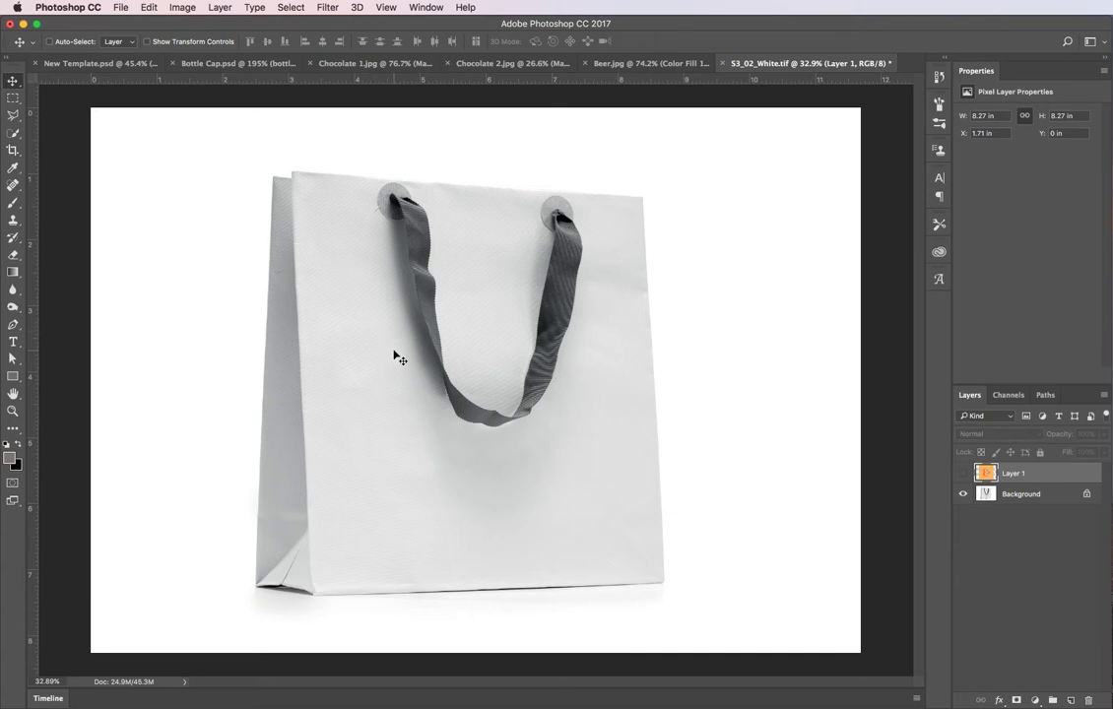
scroll(378, 350, up, 5)
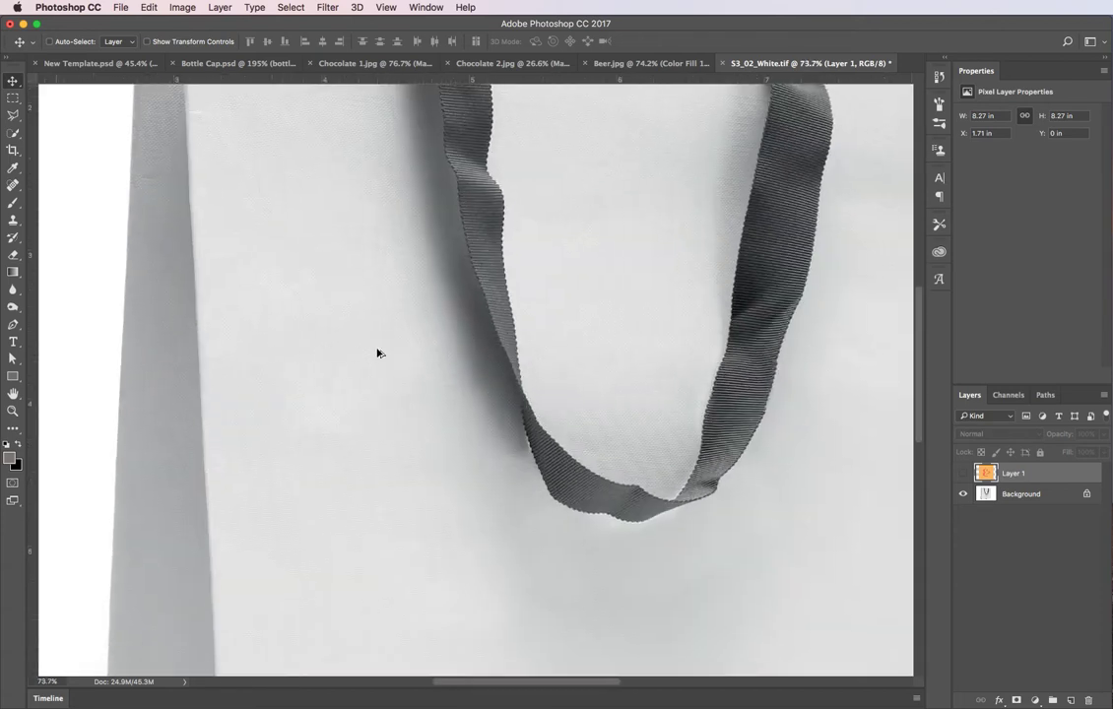
scroll(378, 355, up, 4)
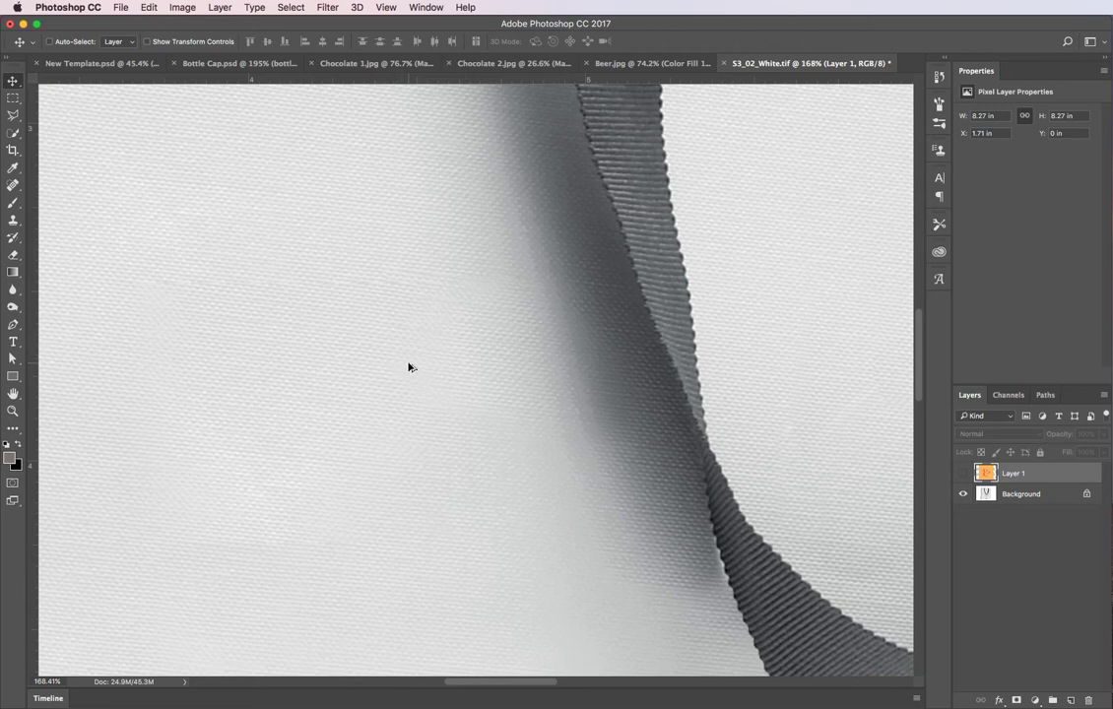
scroll(409, 367, down, 5)
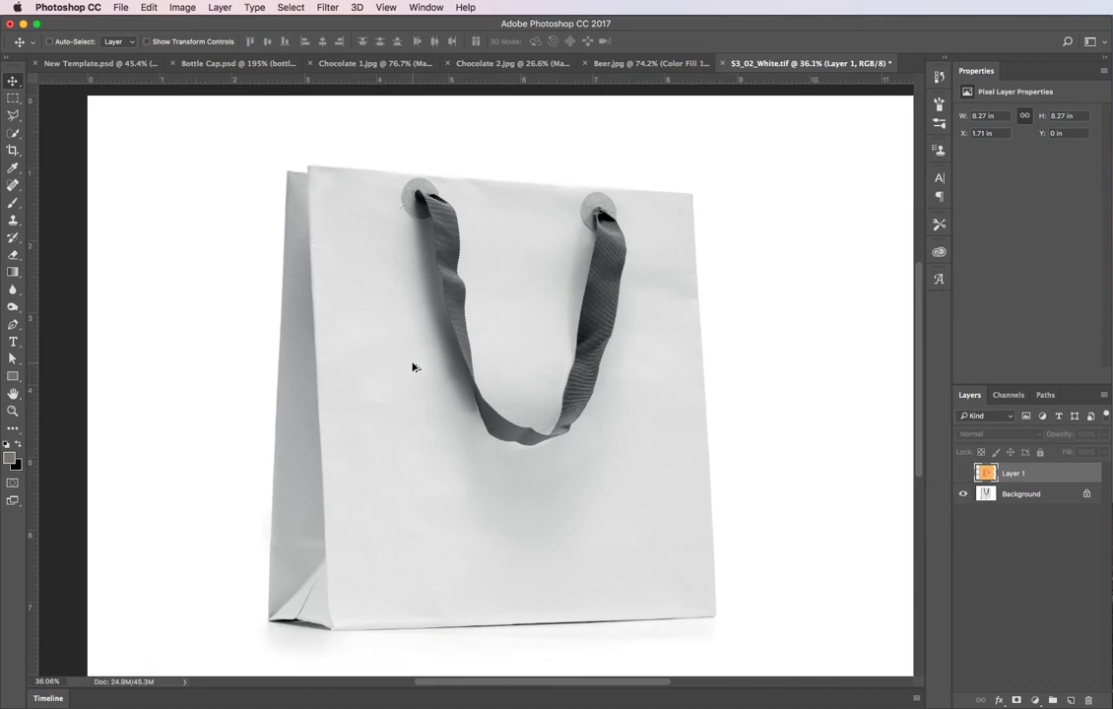
scroll(325, 296, down, 1)
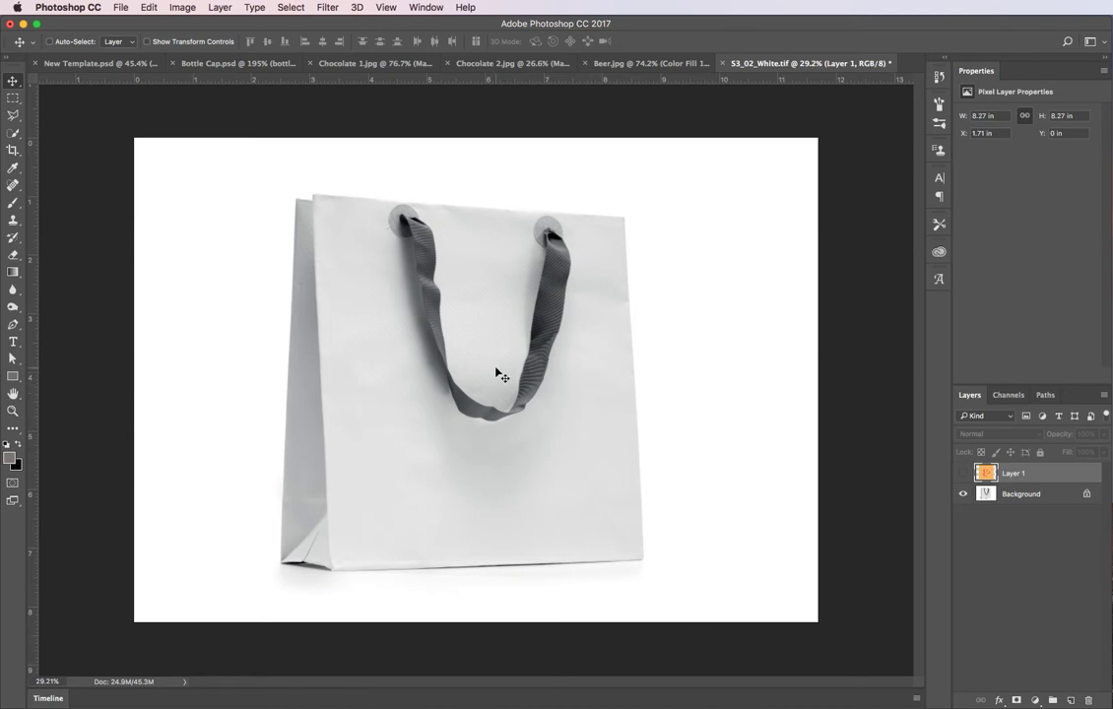
Step: Copy the whole ampersand artwork from Layer 1, then hide that layer and clear the selection
click(964, 473)
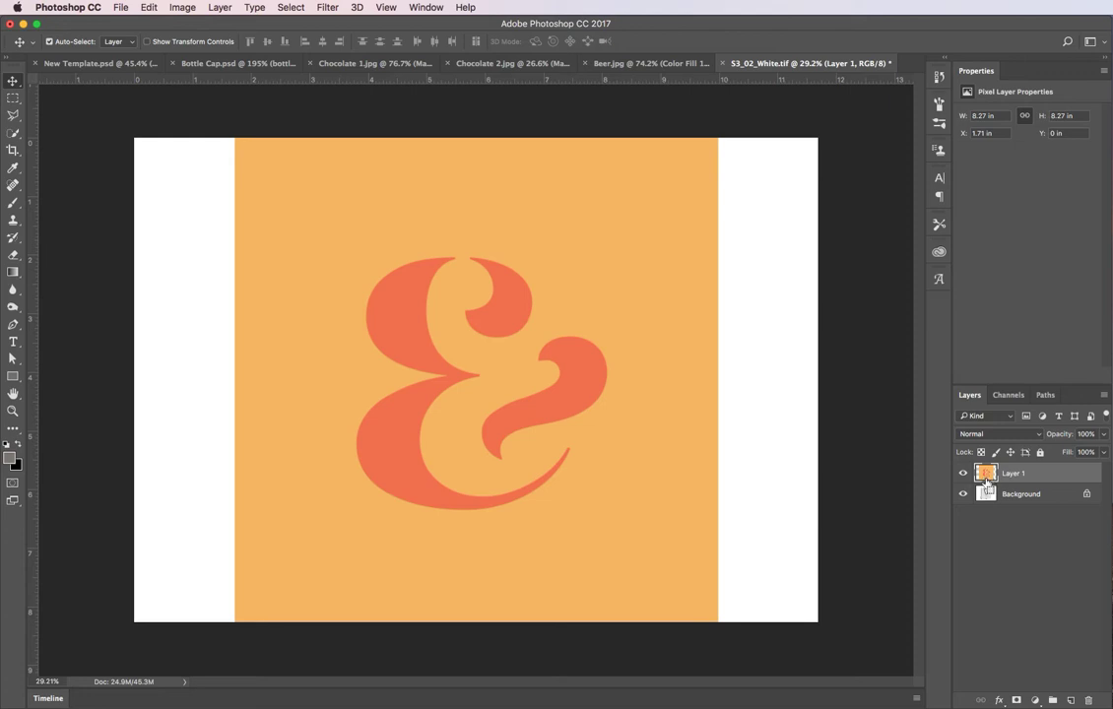
super+click(987, 474)
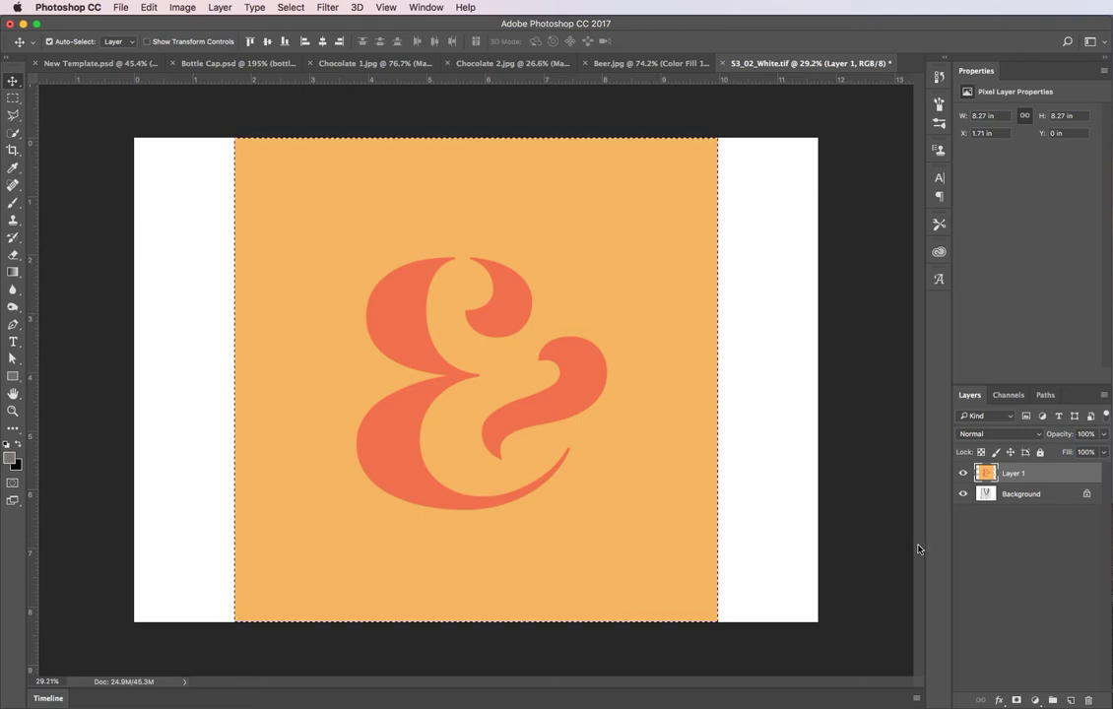
key(super+d)
key(super+shift+d)
click(962, 476)
key(super+d)
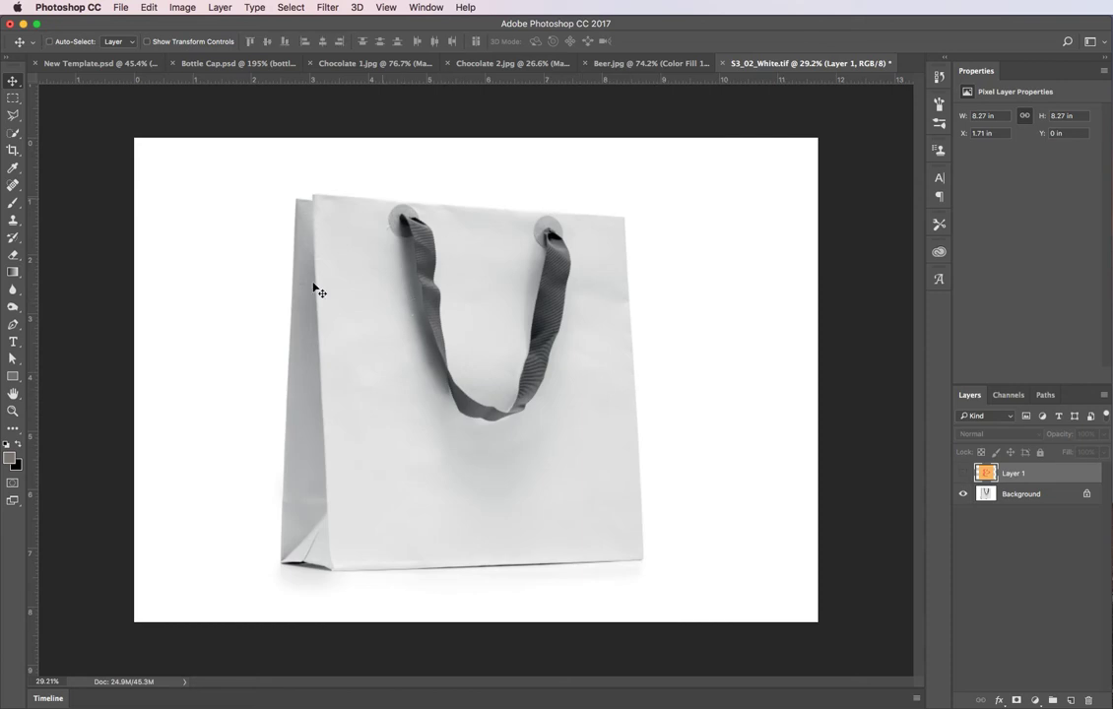
Step: Add a new empty layer above Layer 1 and start the Vanishing Point filter on it
click(1072, 701)
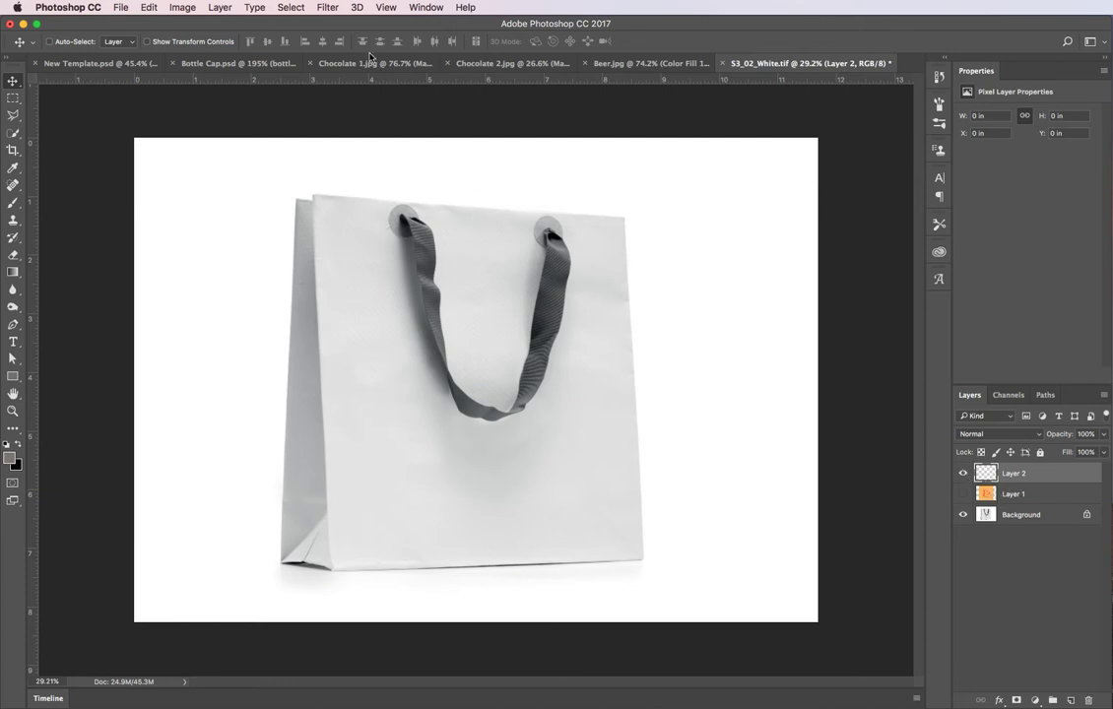
click(328, 8)
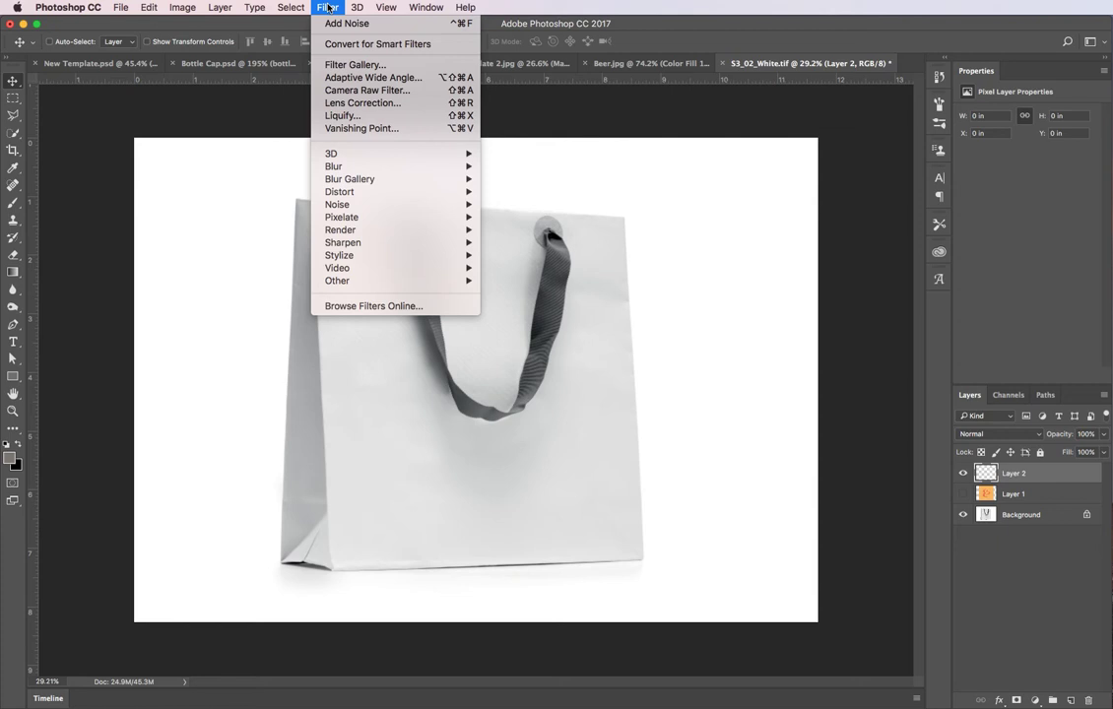
click(346, 129)
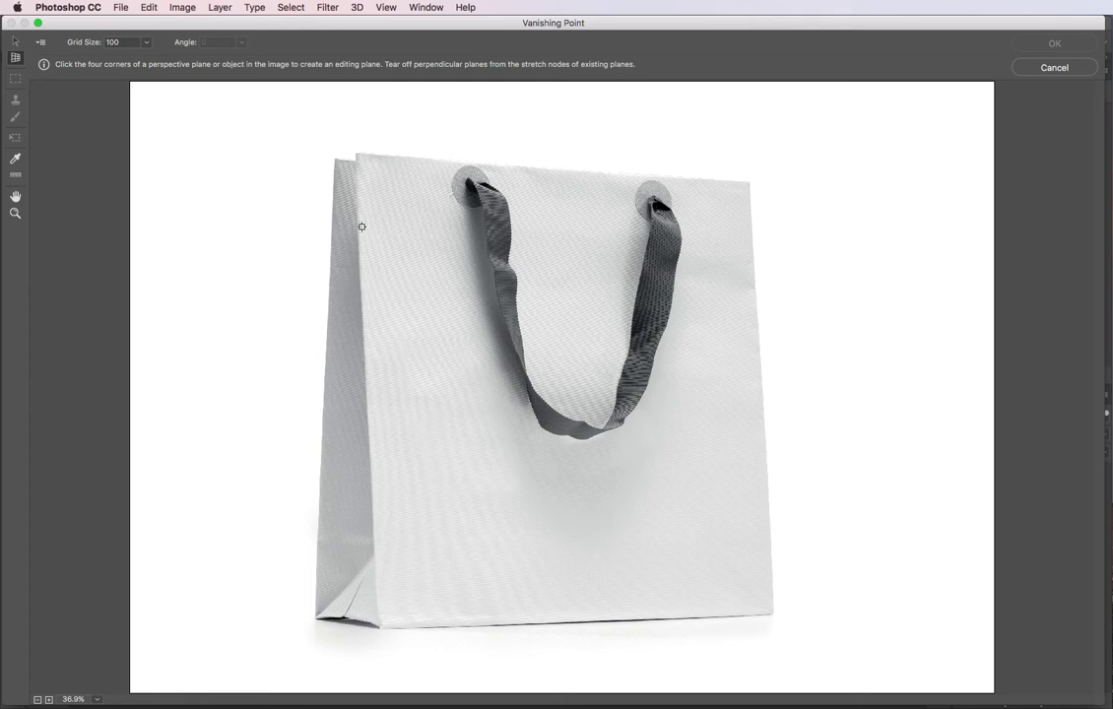
Step: Create a perspective plane matching the four corners of the bag's front face
click(14, 58)
click(355, 153)
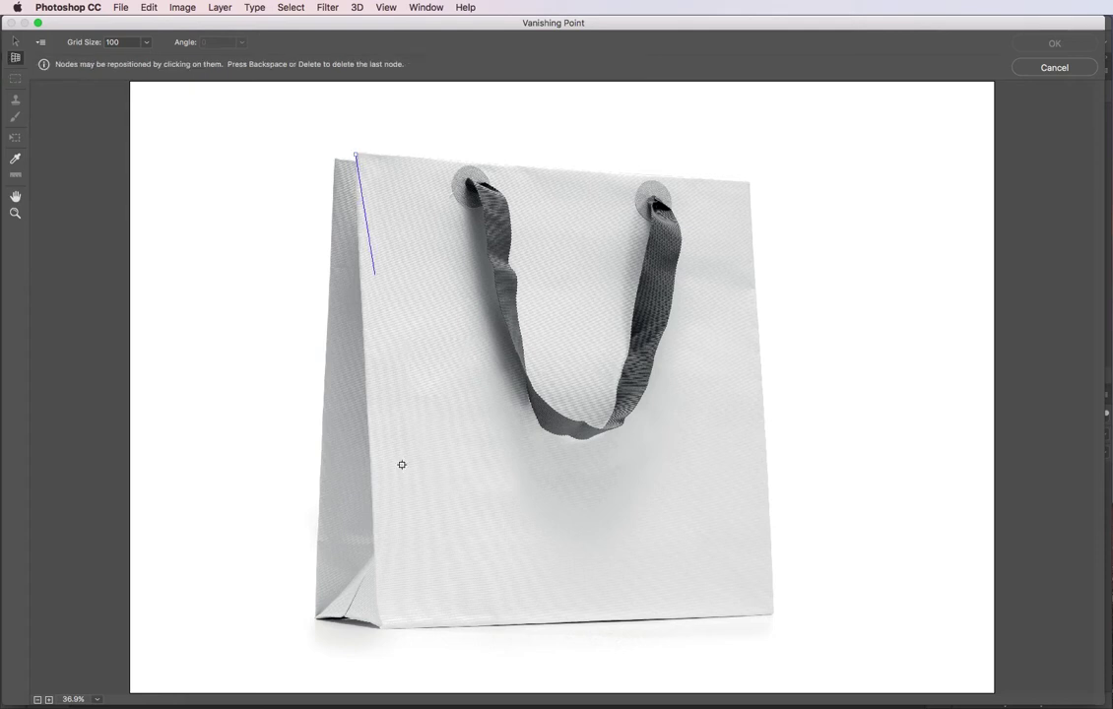
click(381, 626)
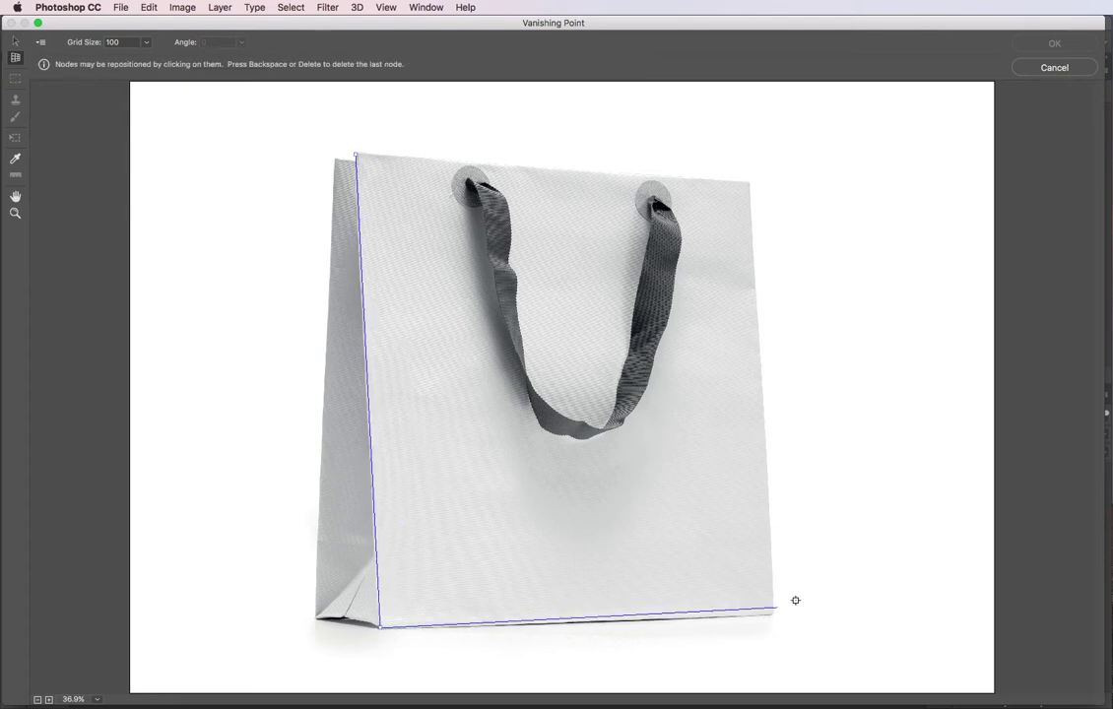
click(773, 614)
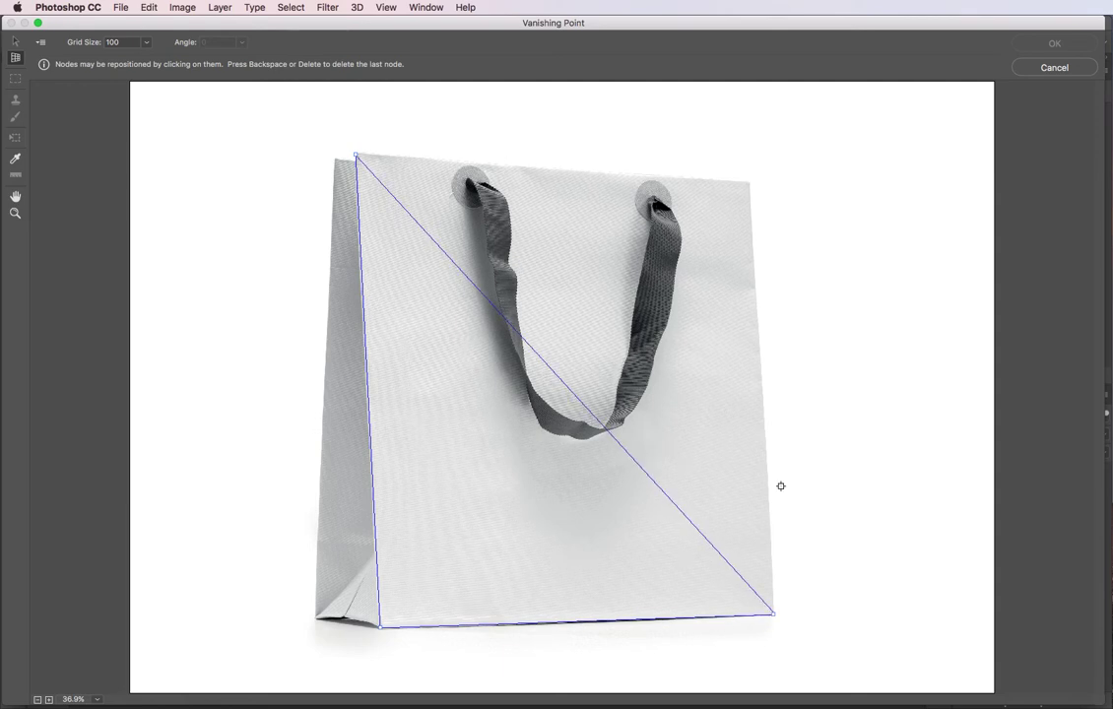
click(748, 181)
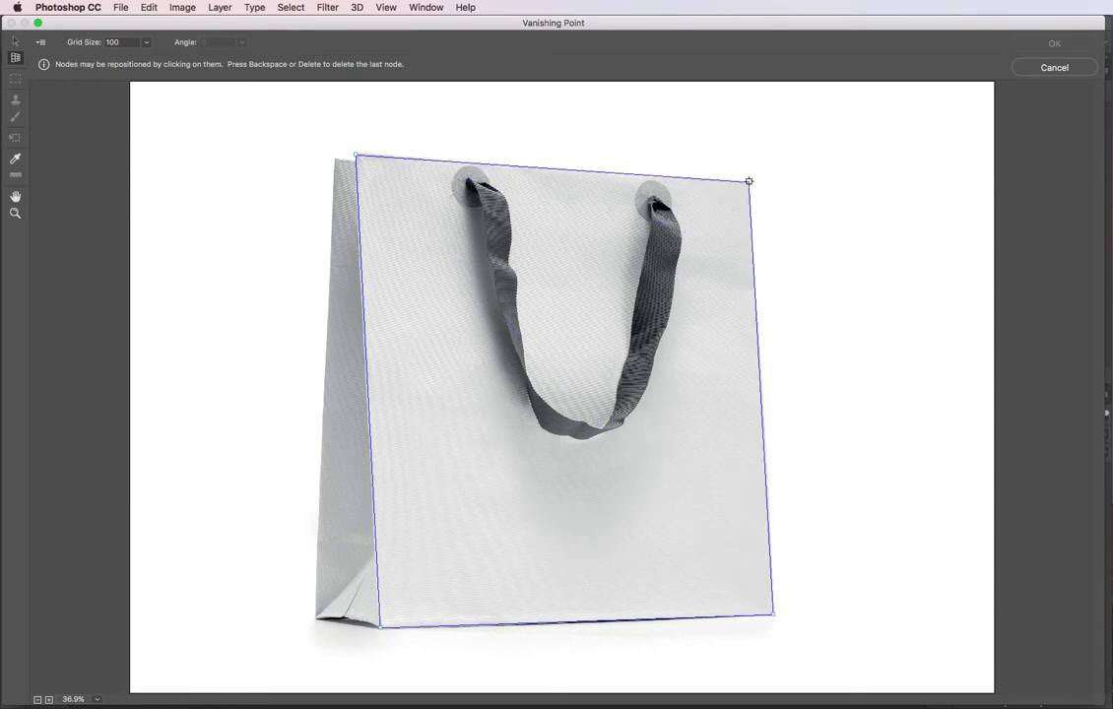
click(749, 181)
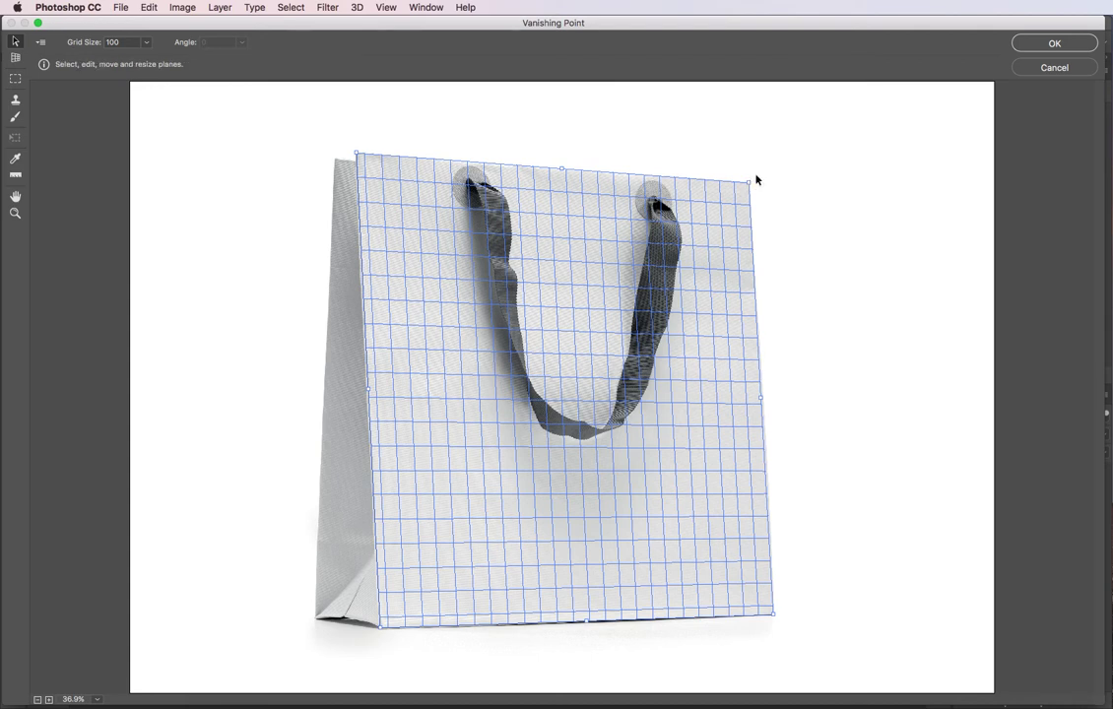
Step: Paste the copied artwork into Vanishing Point, try placing it full size on the bag-front plane, and undo that placement
key(alt)
key(super+v)
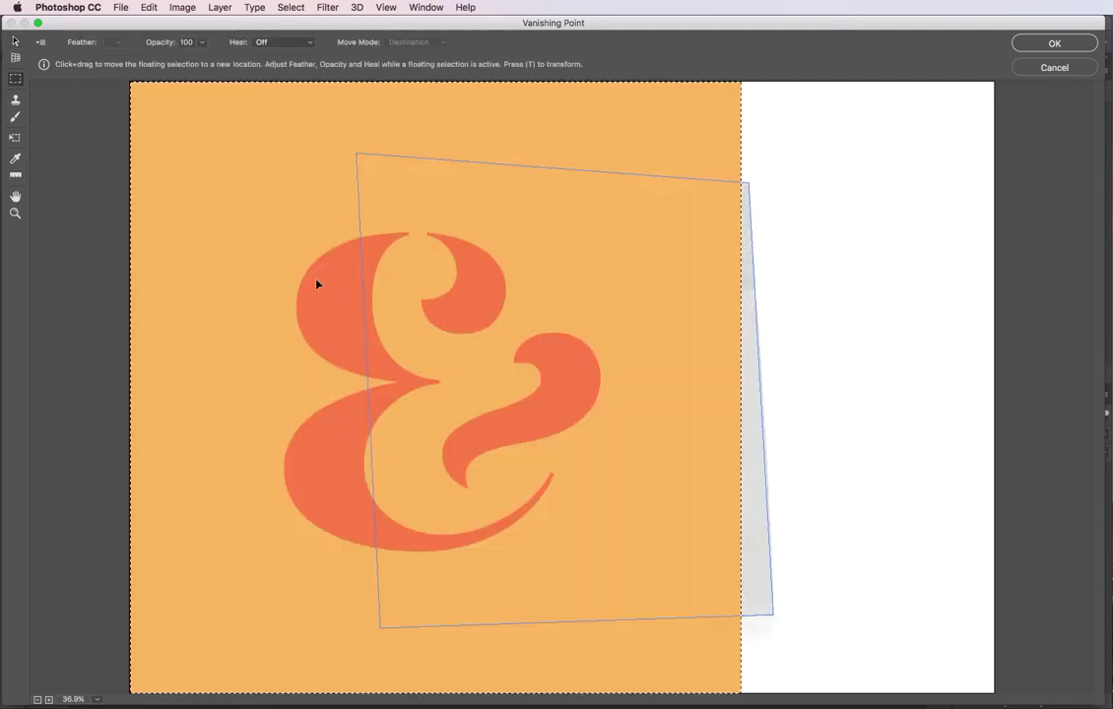
drag(331, 298, 412, 233)
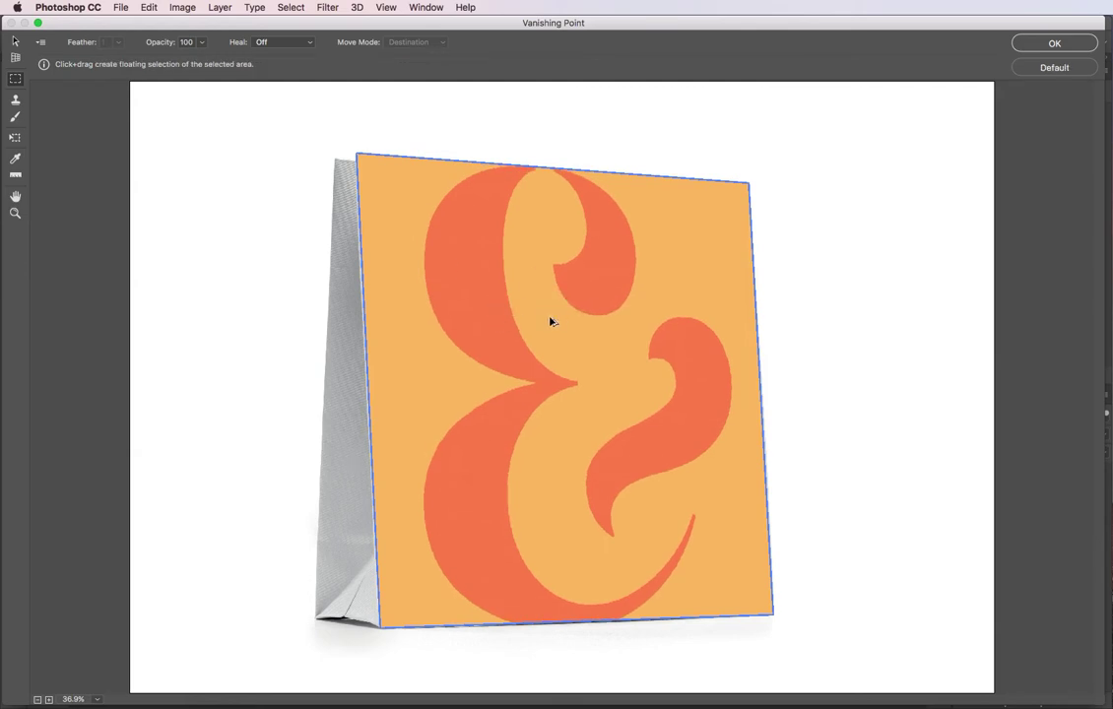
key(super+z)
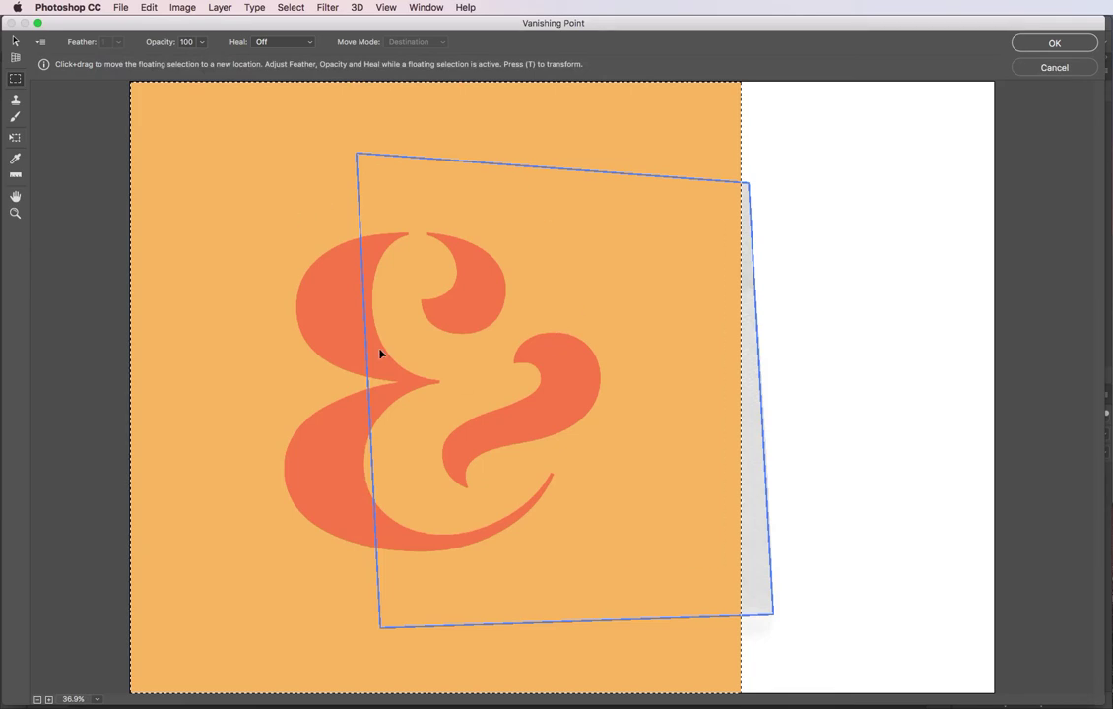
Step: Scale the pasted artwork down proportionally, position it on the bag-front plane with the ampersand centred, and apply the Vanishing Point filter
key(alt)
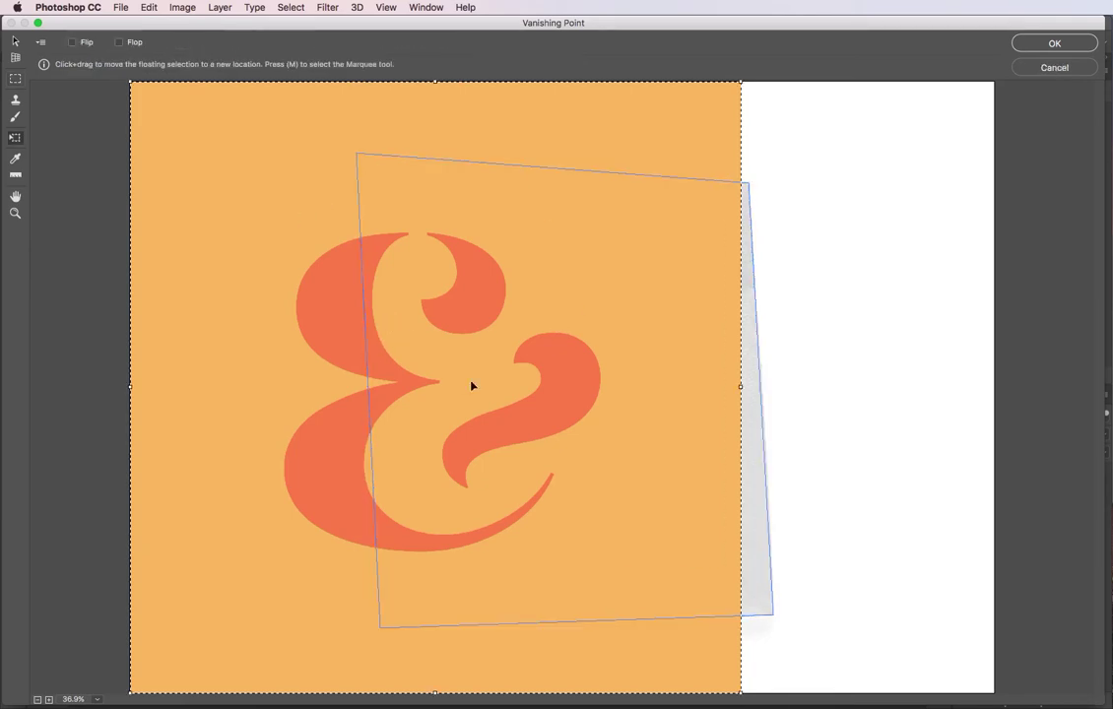
key(t)
drag(727, 679, 588, 560)
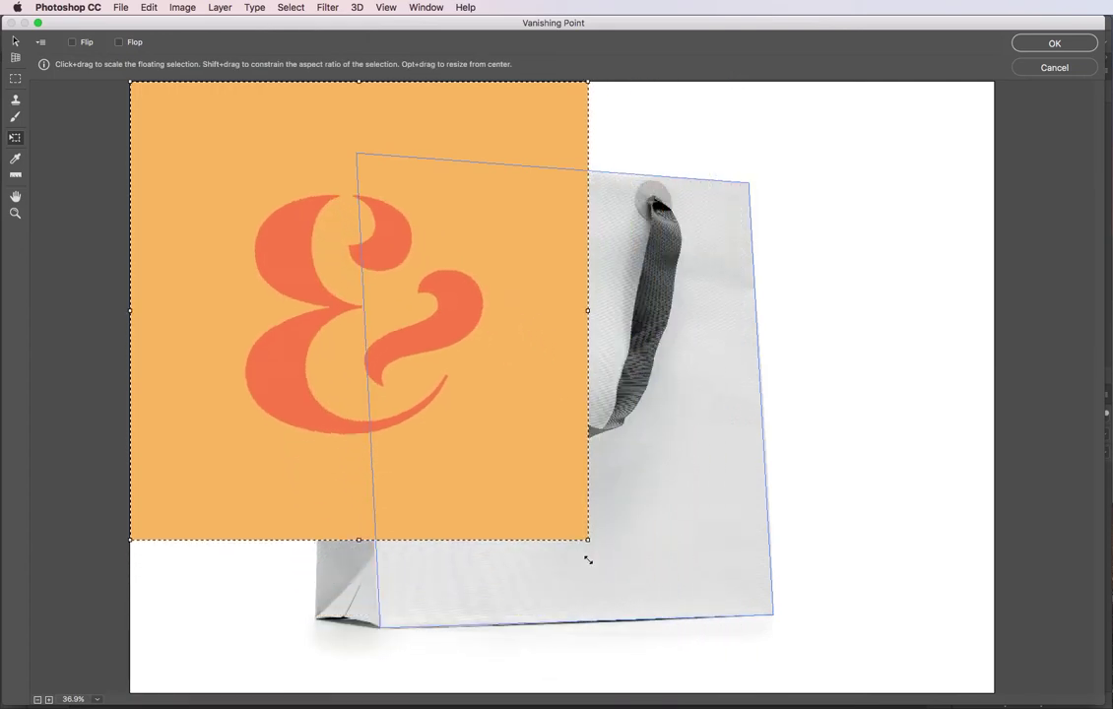
drag(415, 366, 635, 470)
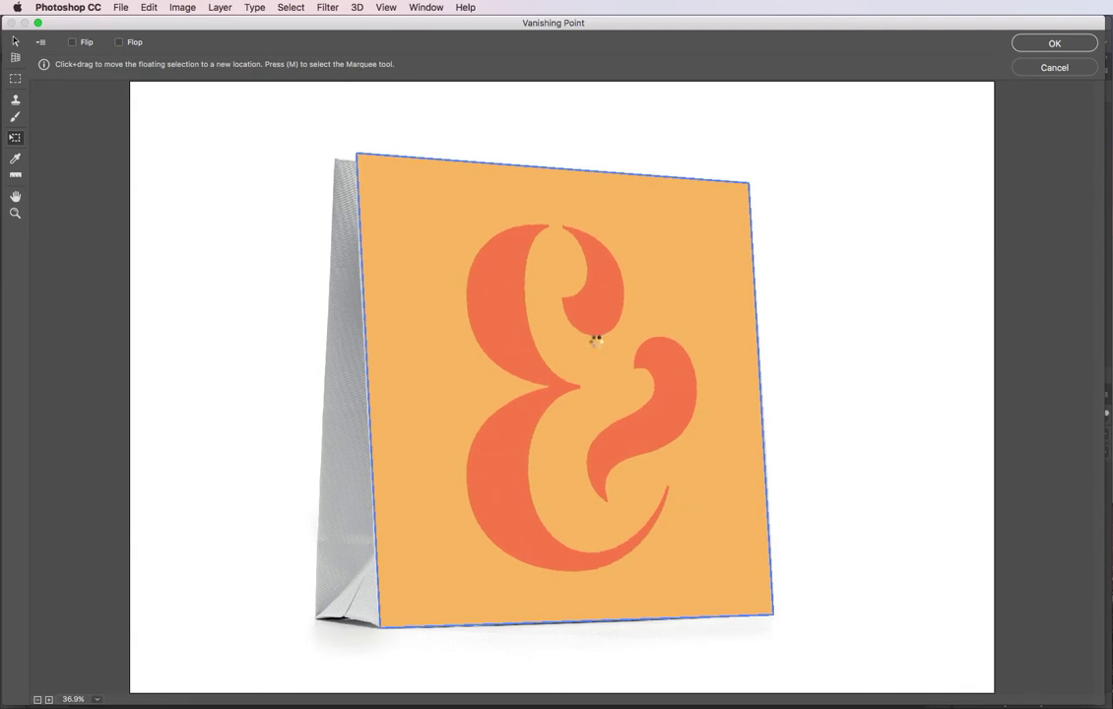
click(1052, 46)
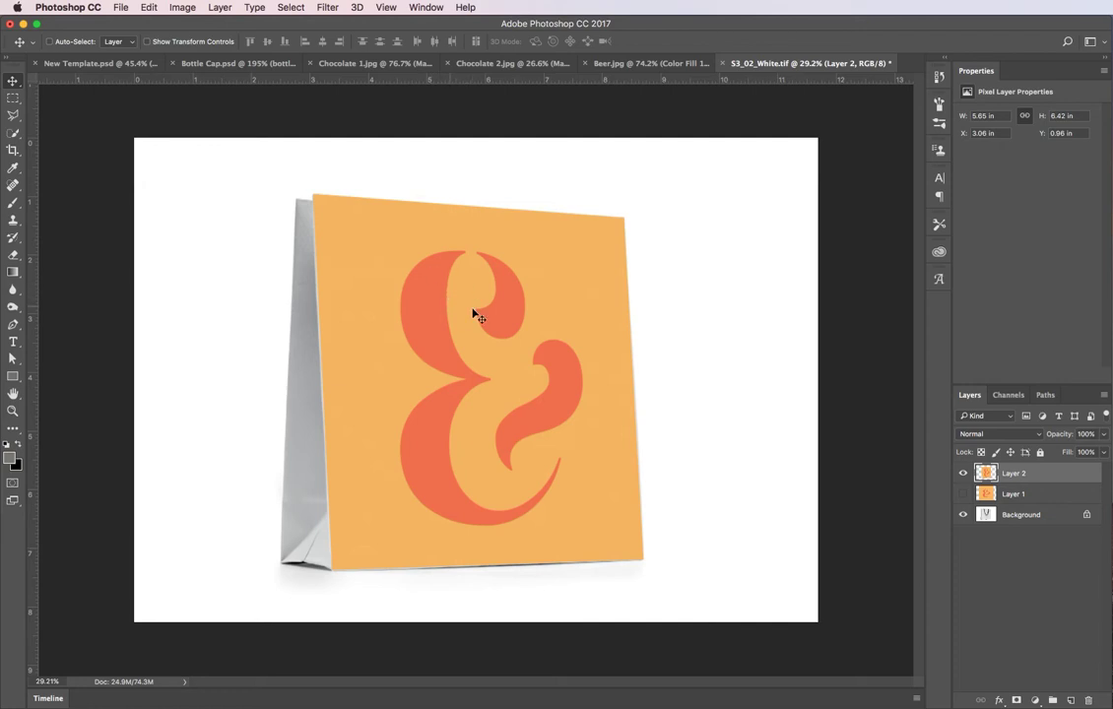
Step: Duplicate the Background layer
click(1042, 396)
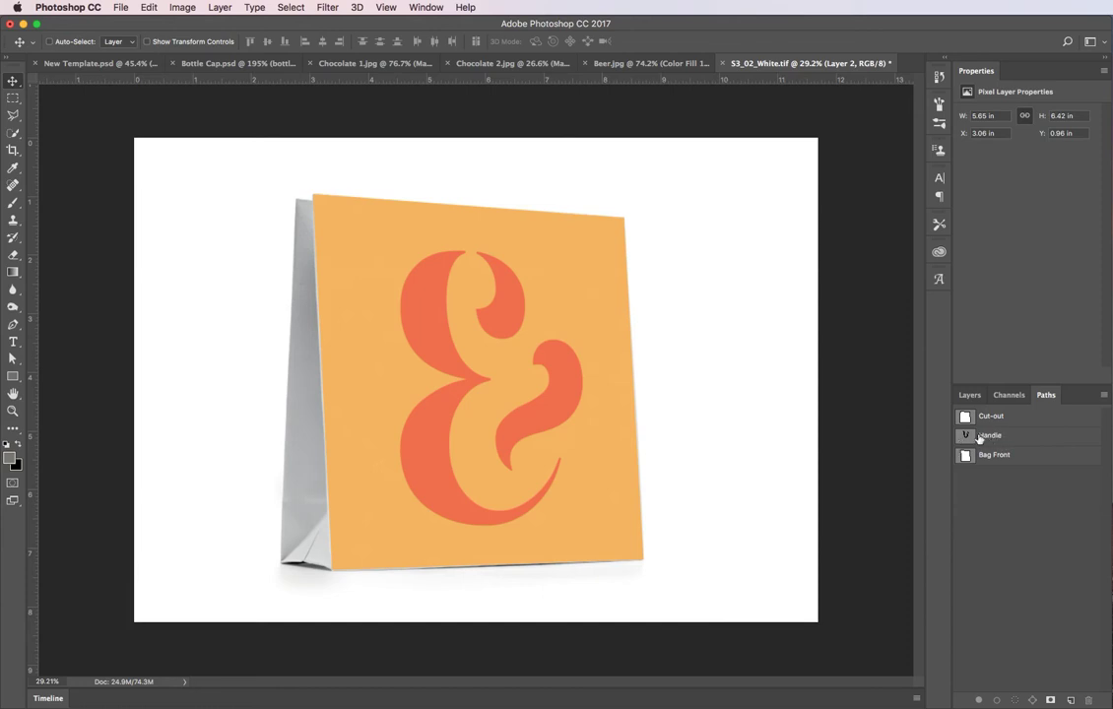
click(970, 395)
click(1018, 520)
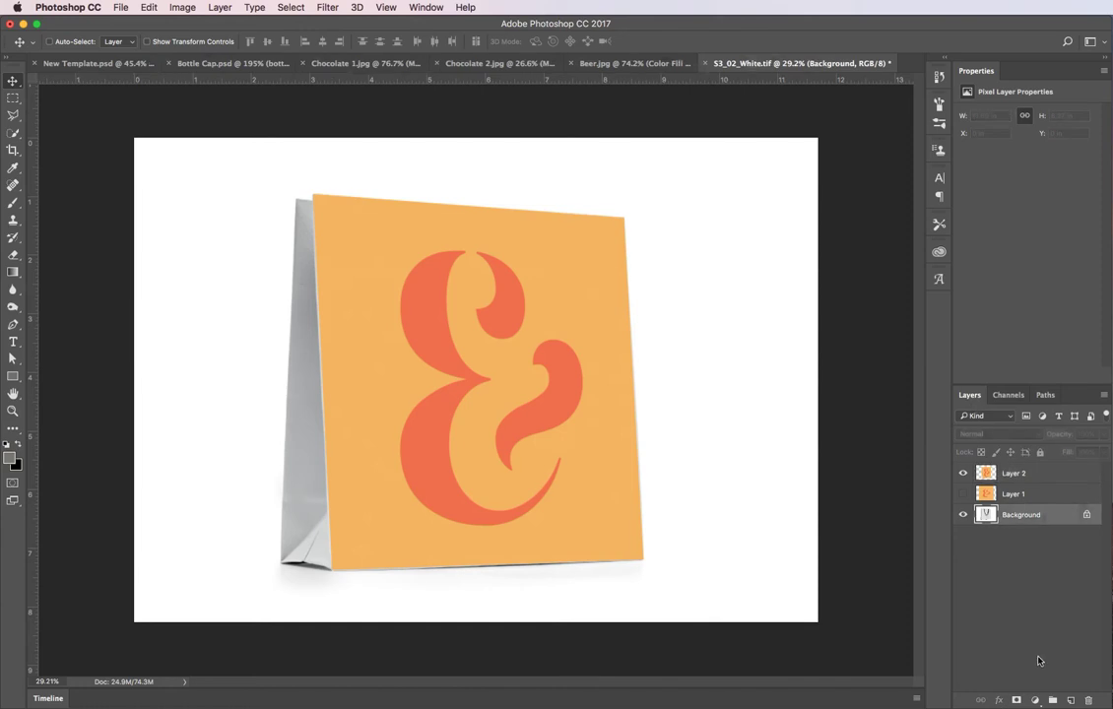
key(super+j)
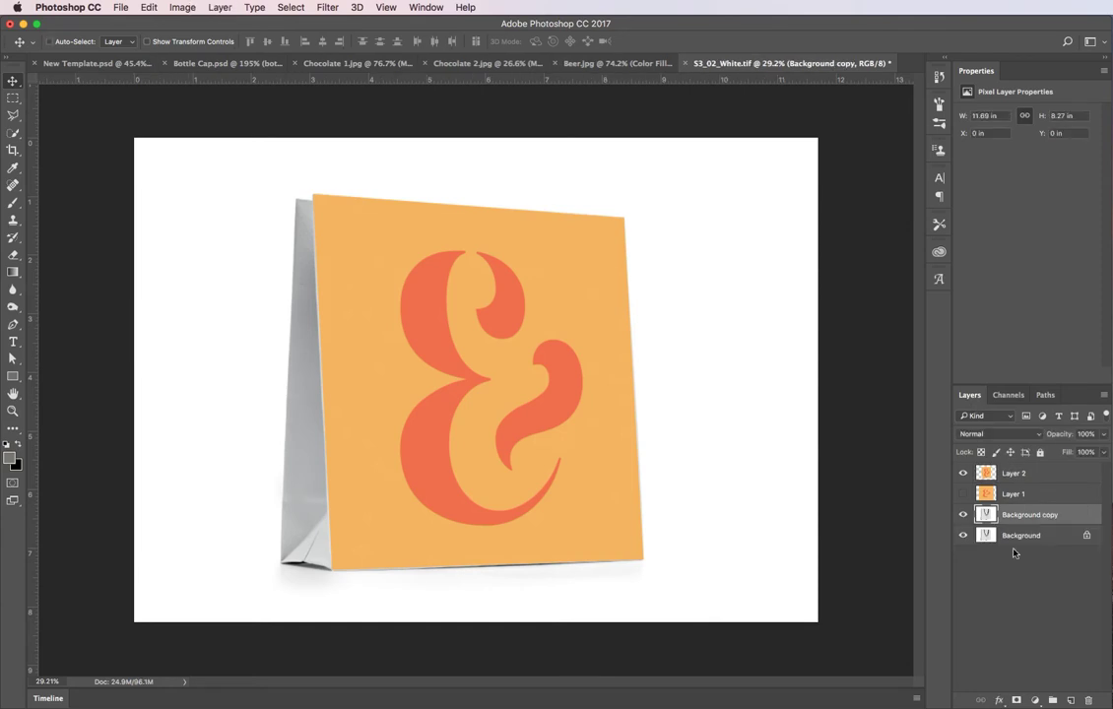
Step: Make a new selection from the Handle path with a 0.2-pixel feather and anti-aliasing
click(1045, 395)
click(1028, 436)
right_click(1019, 437)
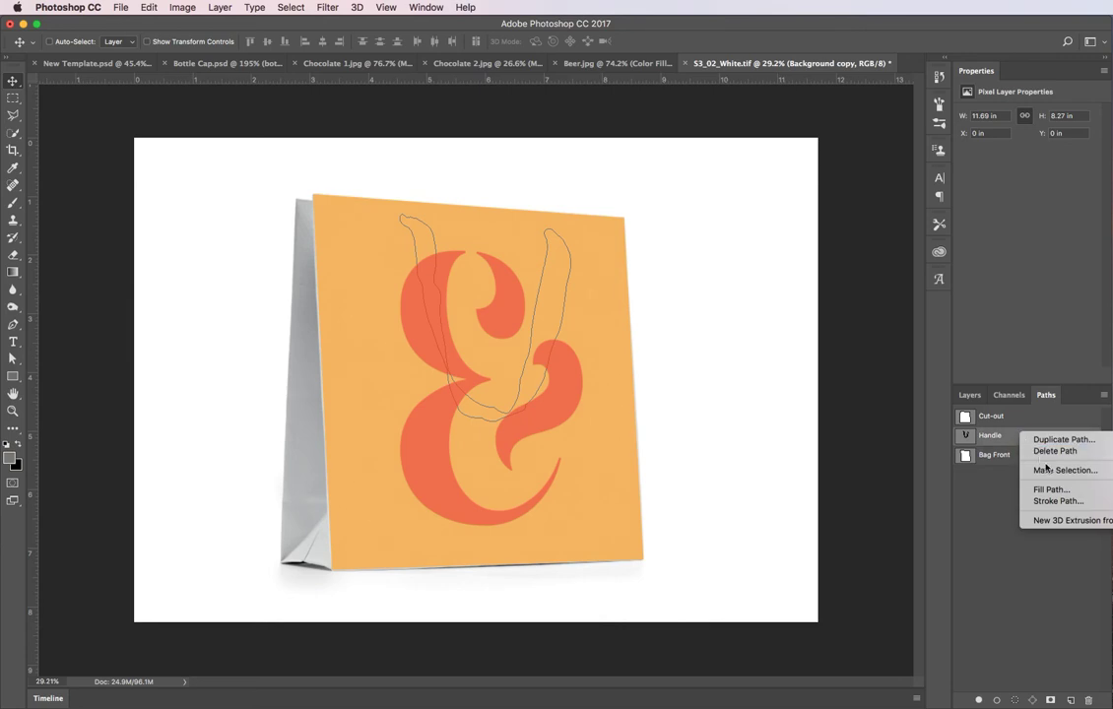
click(1049, 471)
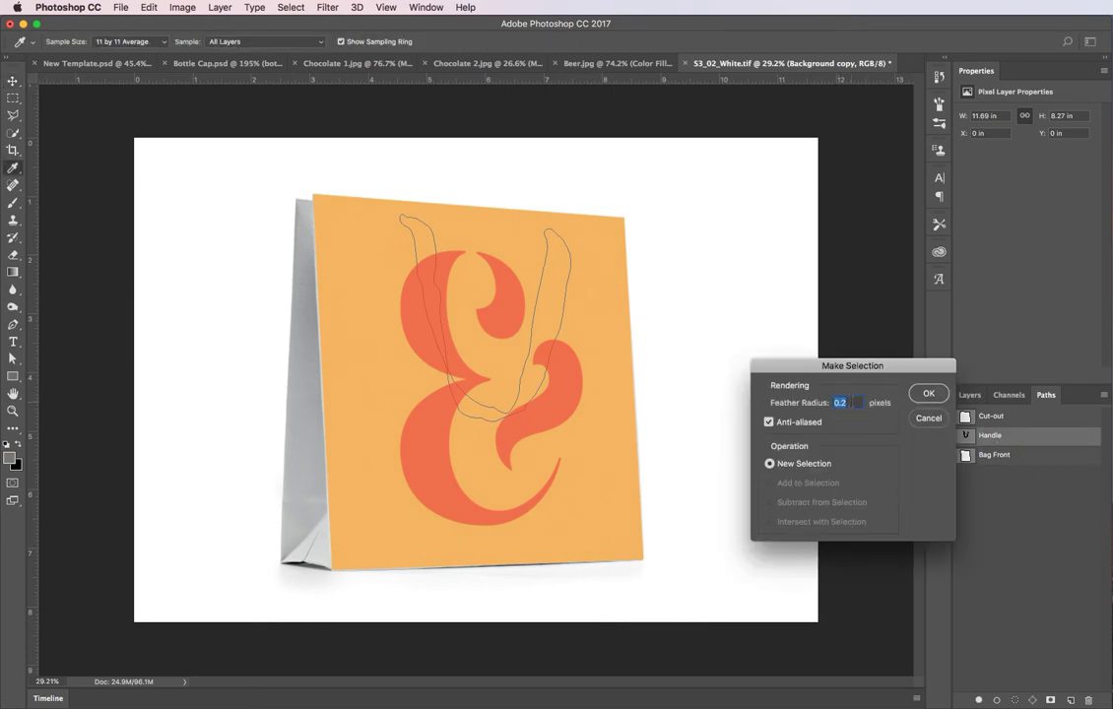
click(917, 400)
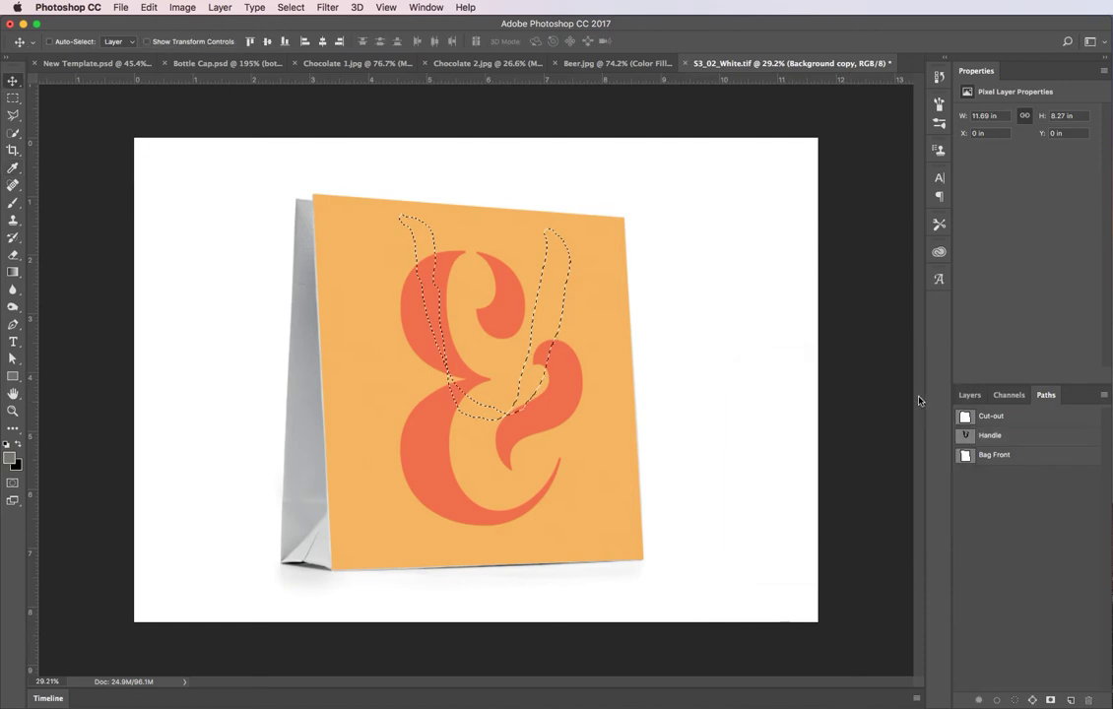
Step: Mask the Background copy layer with the handle selection and move it above Layer 2
click(970, 397)
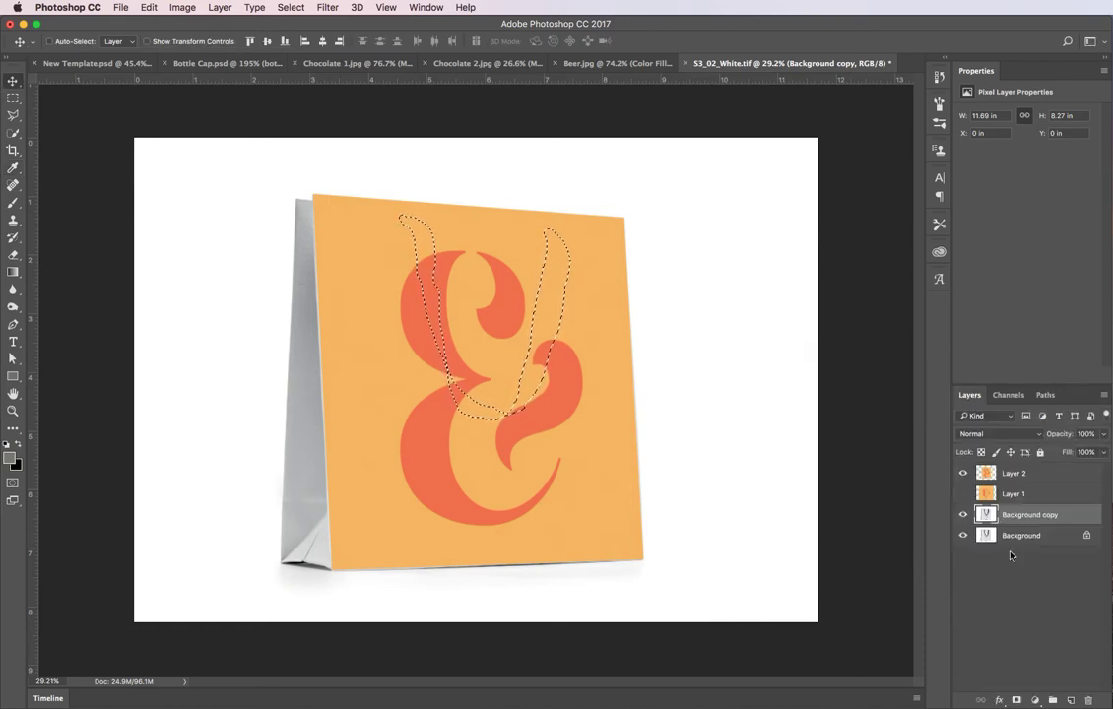
click(1017, 700)
drag(1047, 514, 1060, 471)
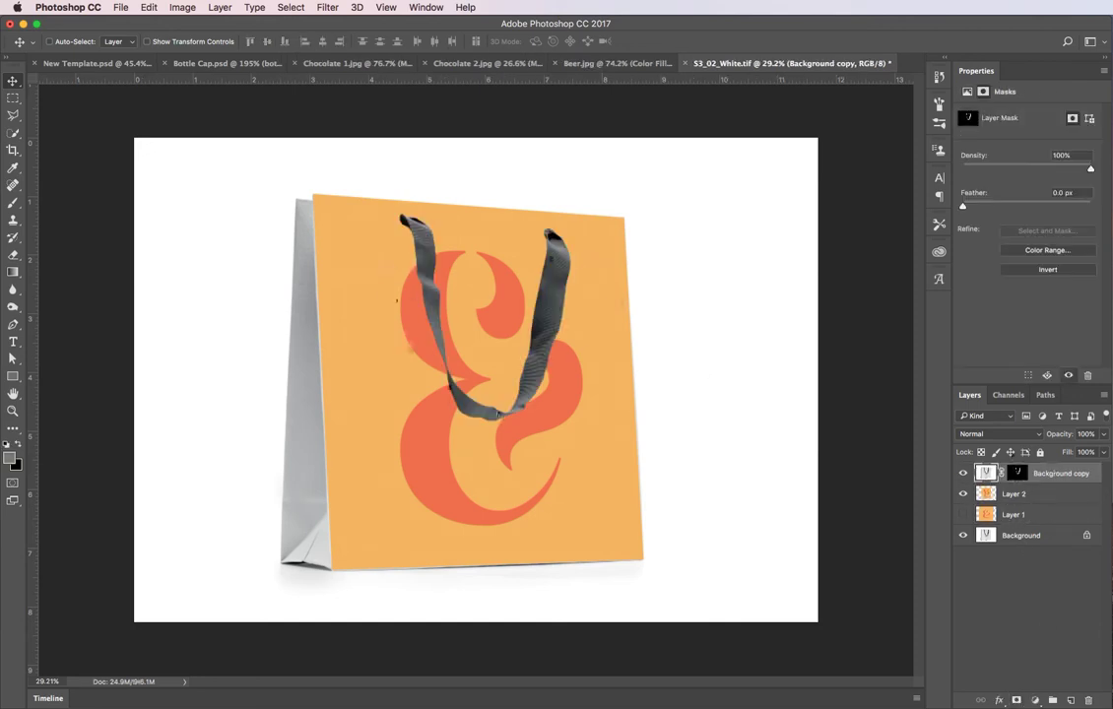
Step: Set the blend mode of the perspective artwork on Layer 2 to Multiply
click(1035, 494)
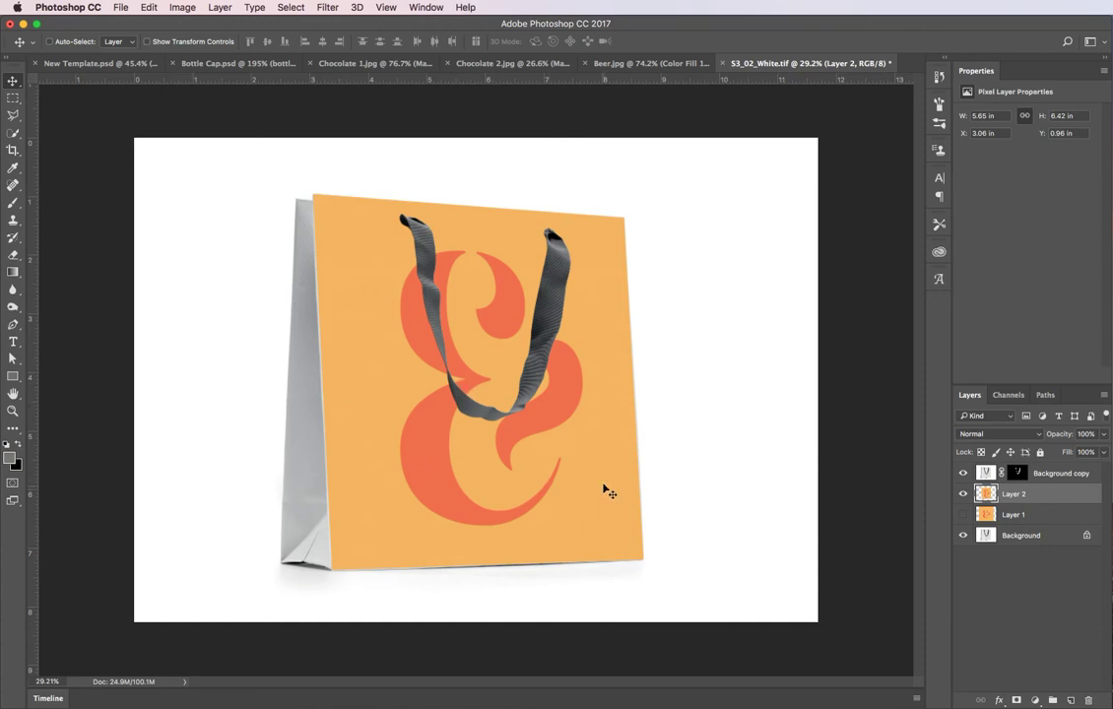
click(984, 435)
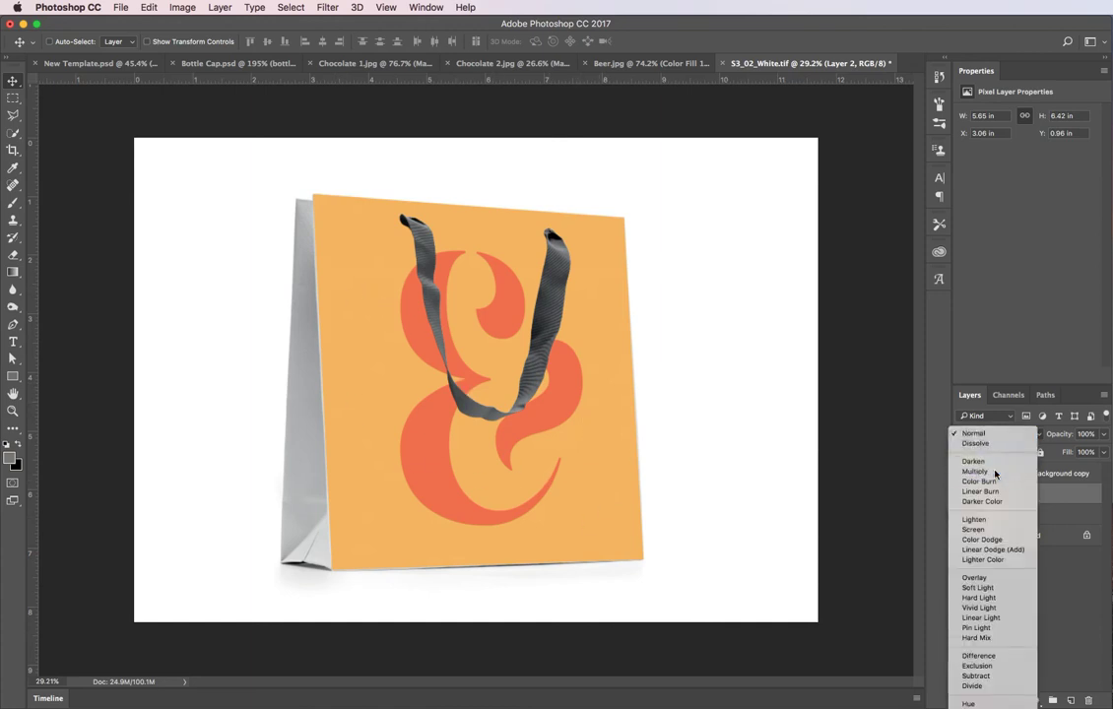
click(980, 464)
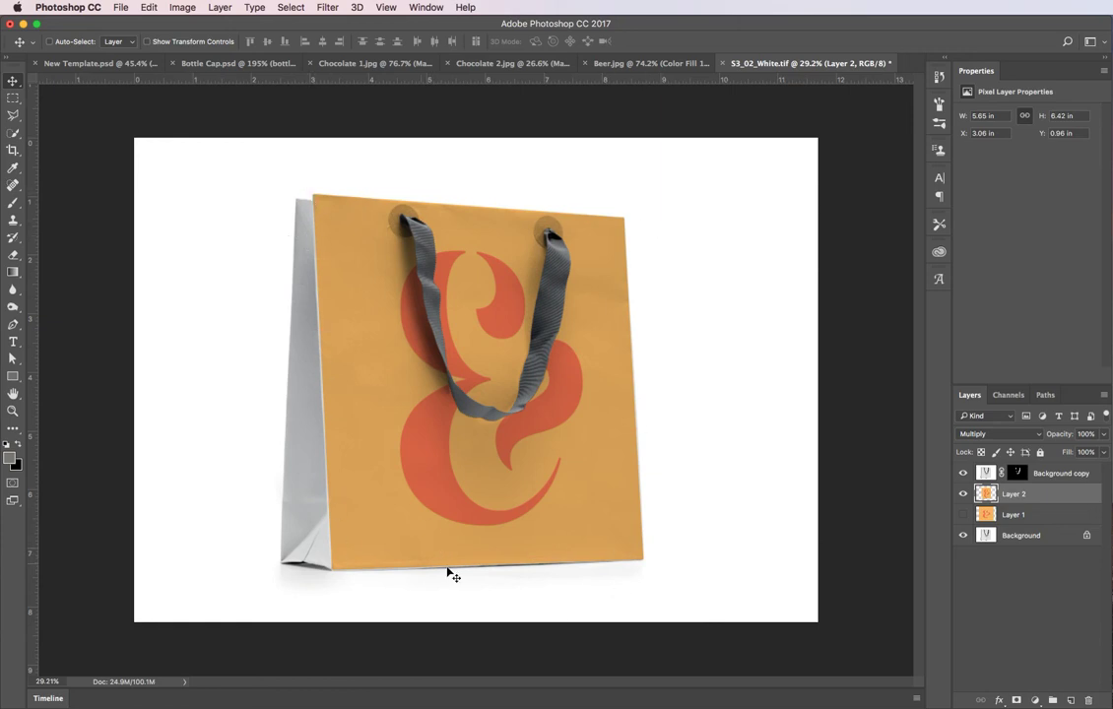
Step: Make a selection from the Bag Front path with a 0.2-pixel feather and add it to Layer 2 as a layer mask
click(1045, 395)
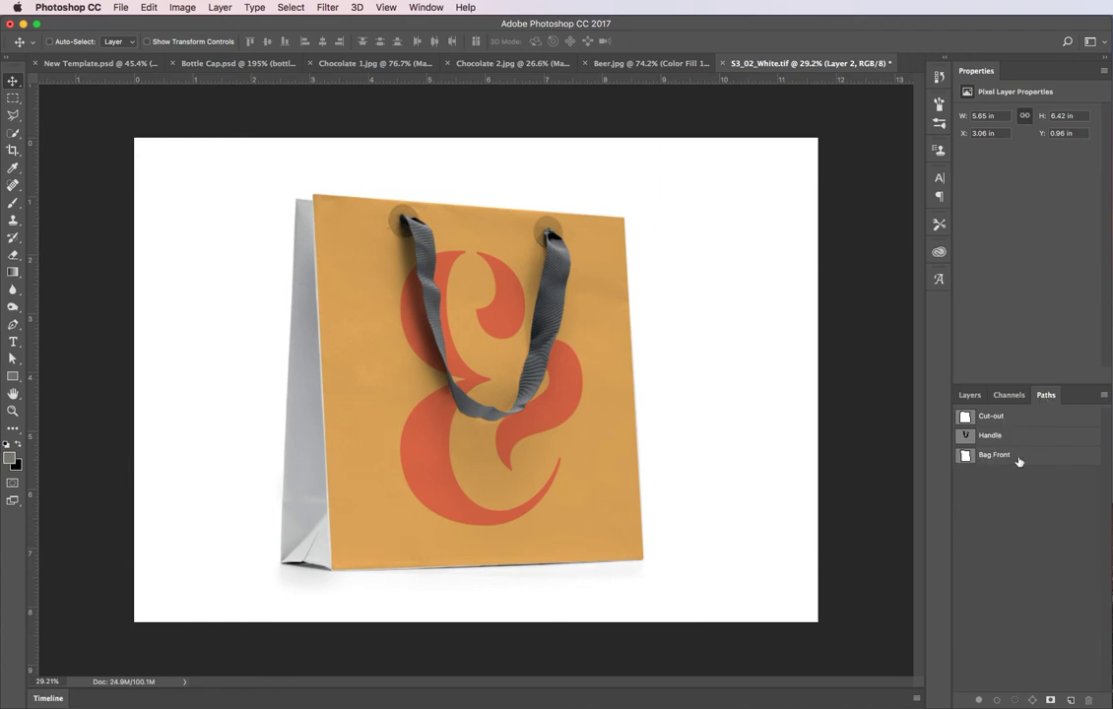
click(1020, 461)
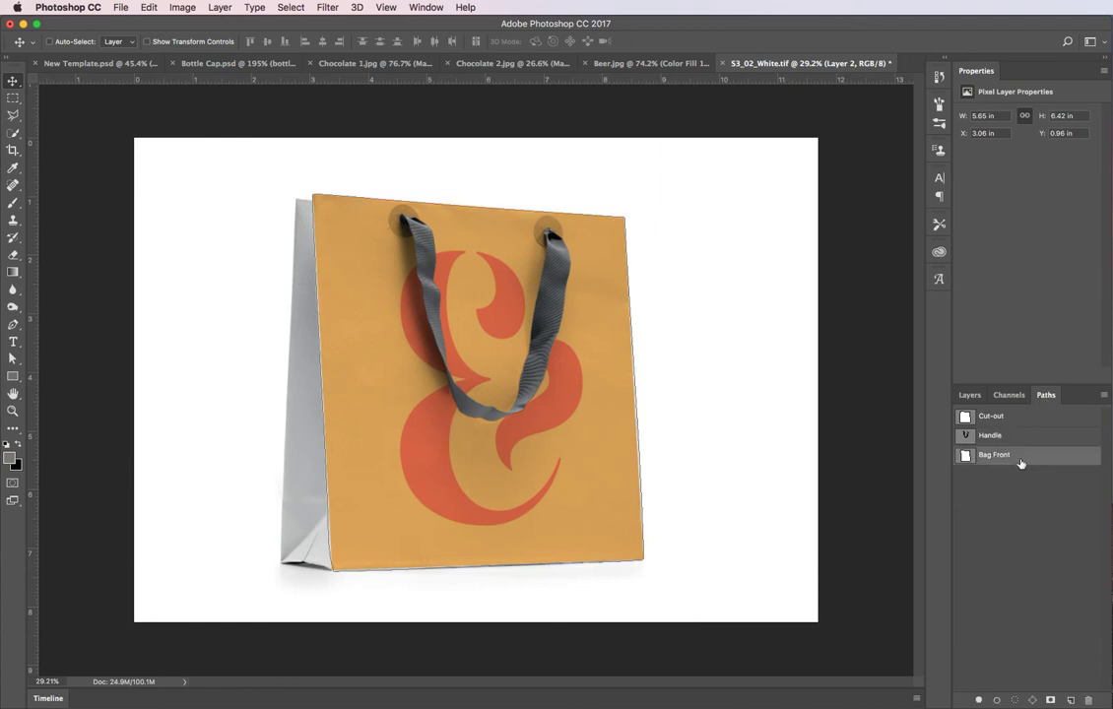
right_click(1021, 462)
click(1034, 492)
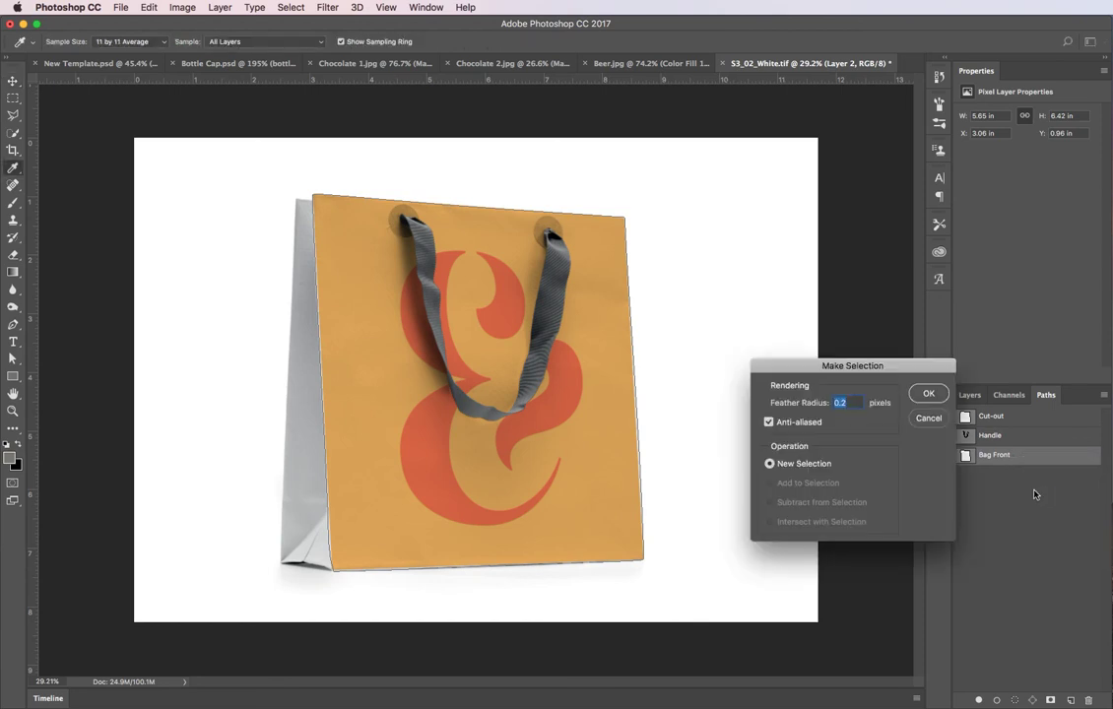
click(926, 403)
key(v)
click(969, 395)
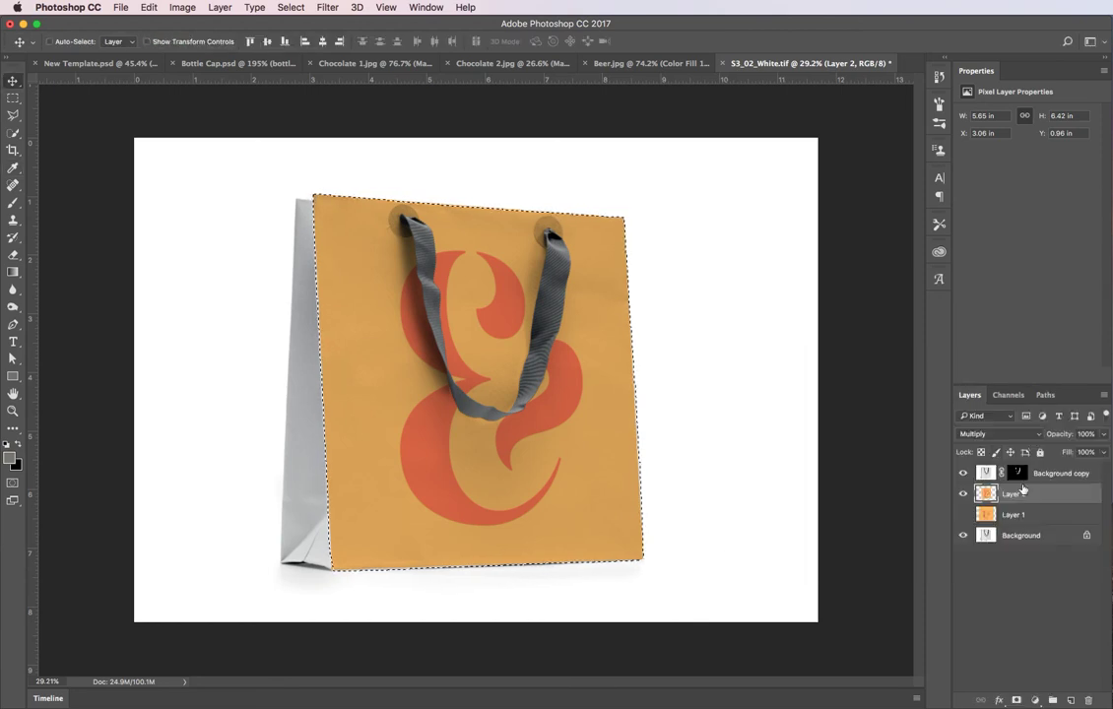
click(1017, 701)
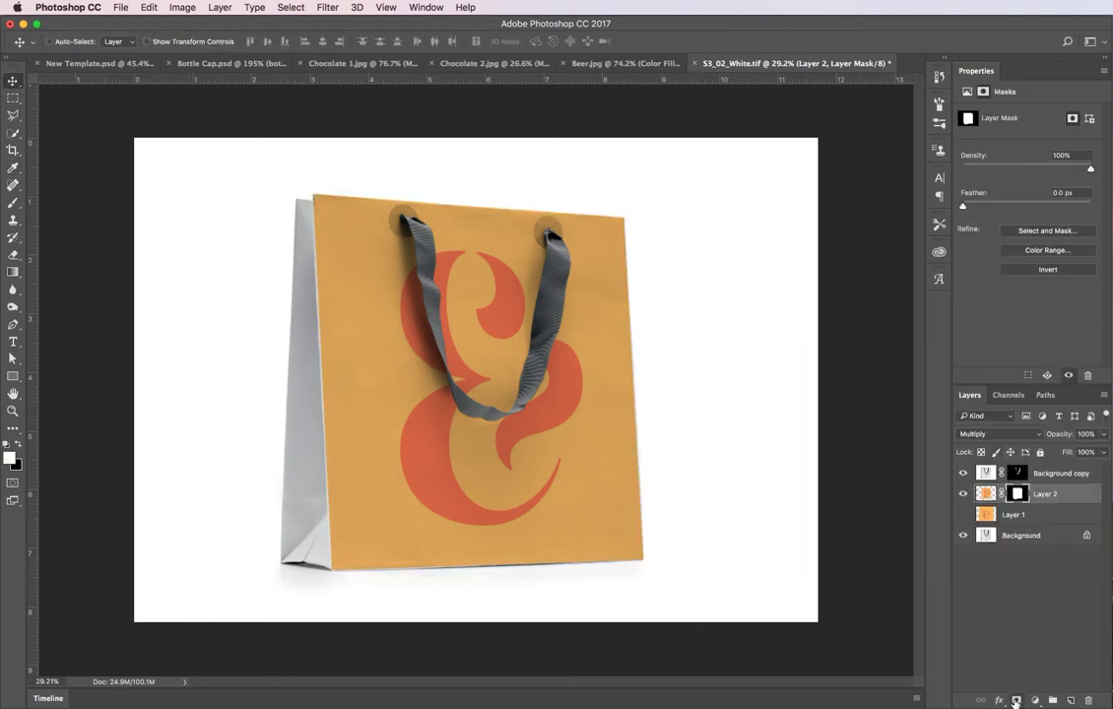